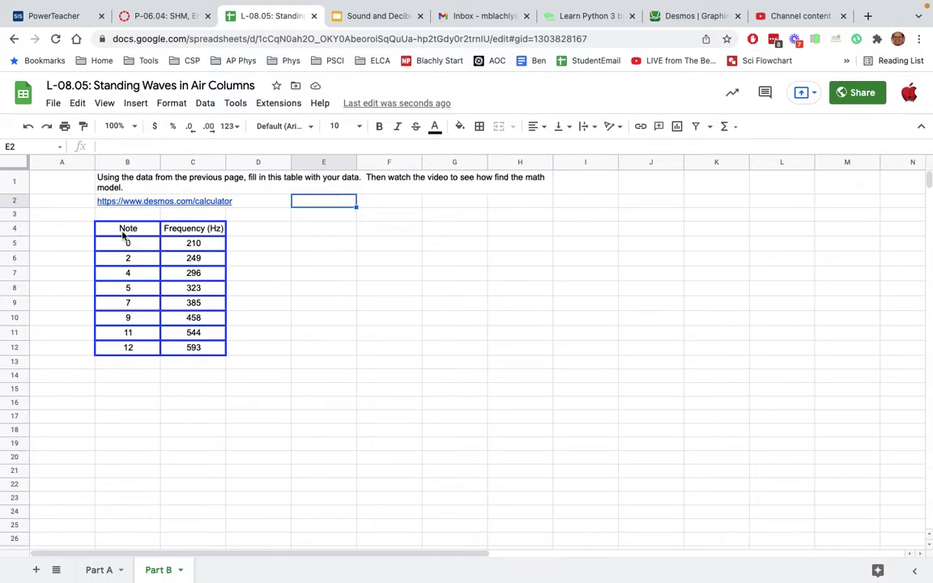
Select the eight Note and Frequency pairs in B5:C12, then go to the empty Desmos graph
drag(118, 240, 193, 349)
key(super+c)
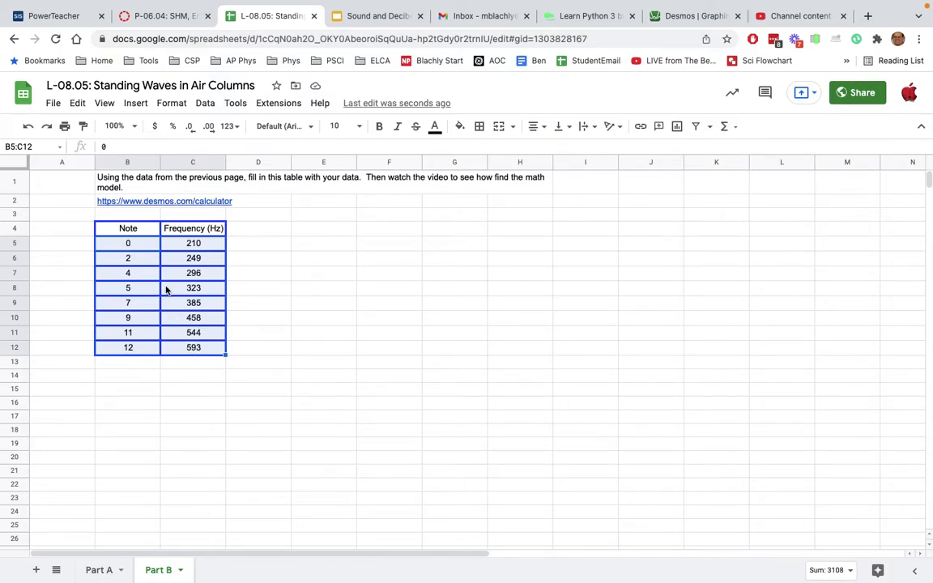
click(679, 16)
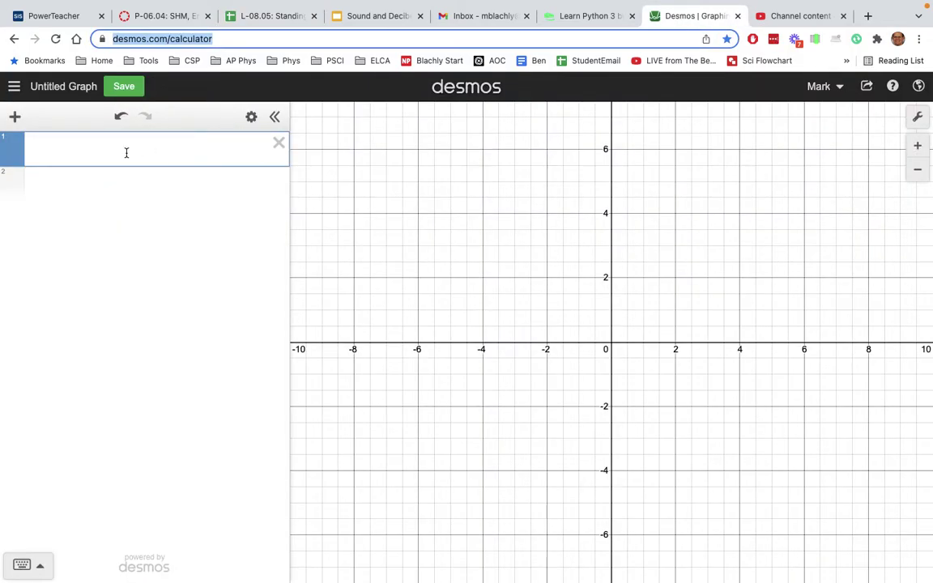
Paste the eight note–frequency pairs as a table of plotted points, then start a new expression line below it
click(65, 152)
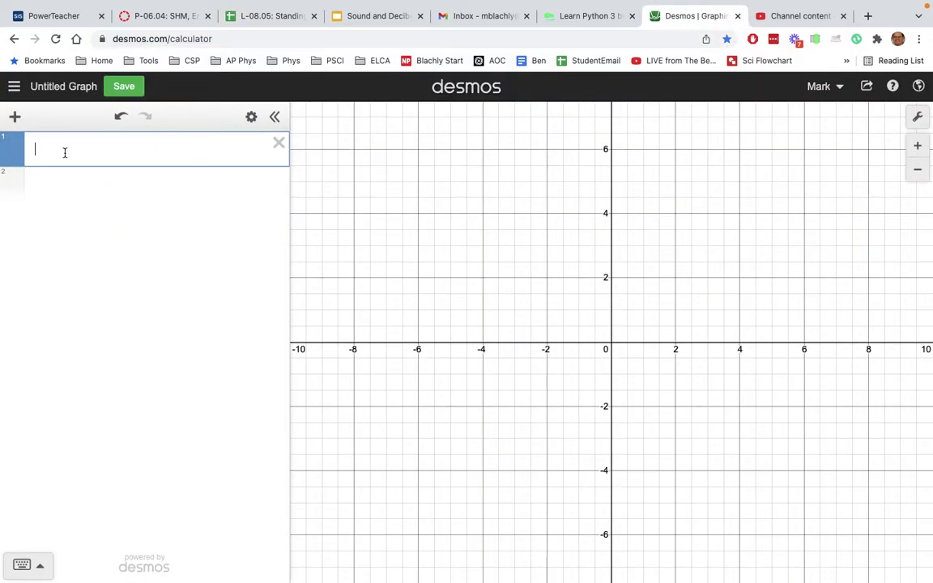
key(super+v)
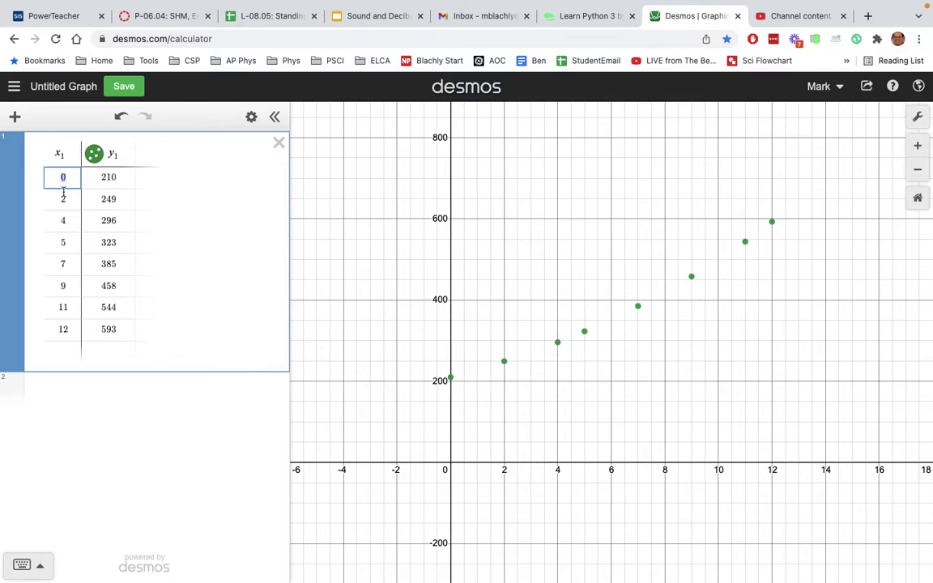
click(202, 147)
click(918, 117)
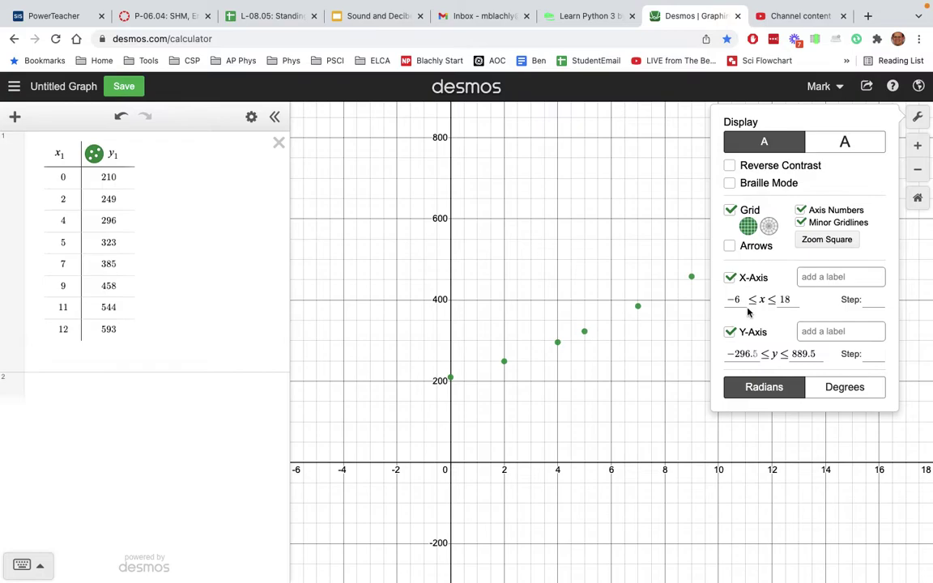
click(824, 103)
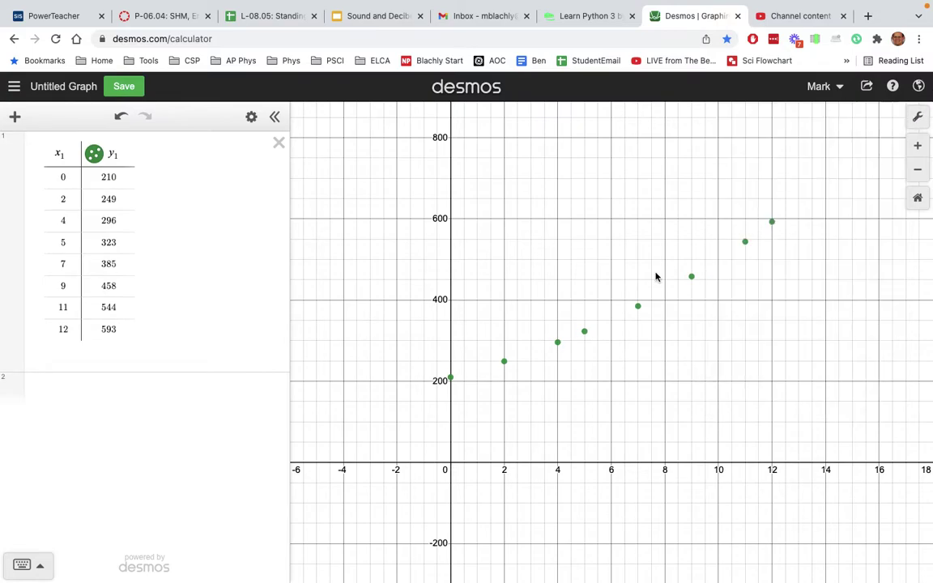
click(58, 393)
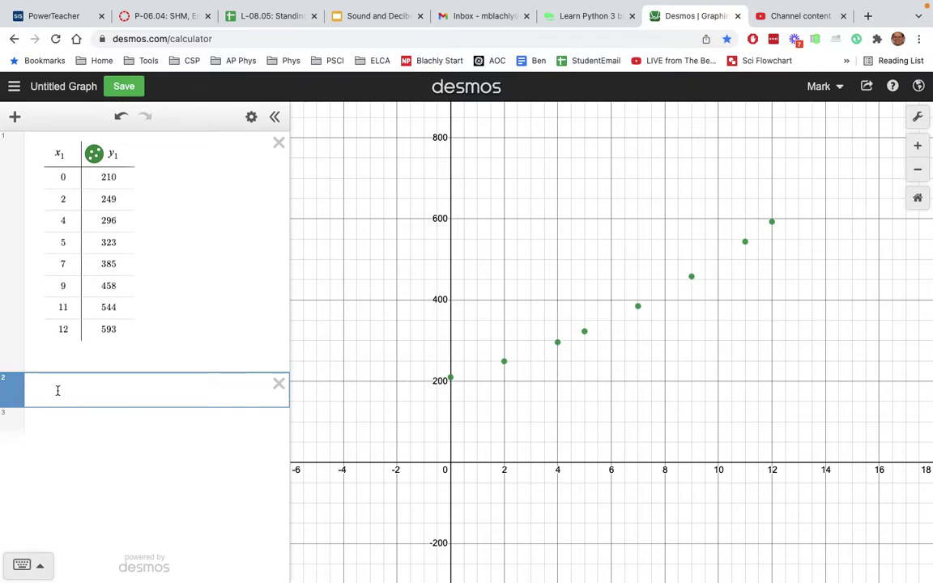
Enter y=300*2^0.5x in the second expression line
text(y=300)
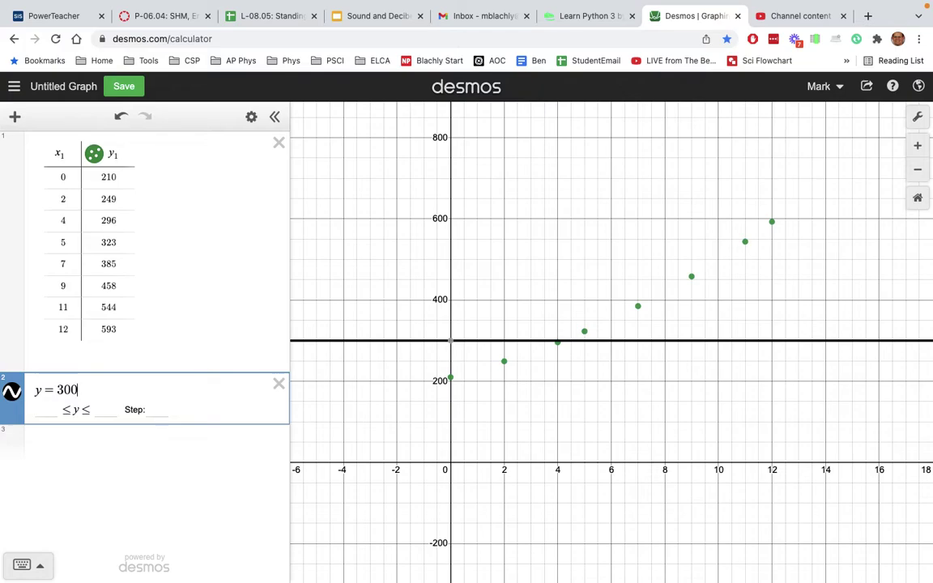
text(*2)
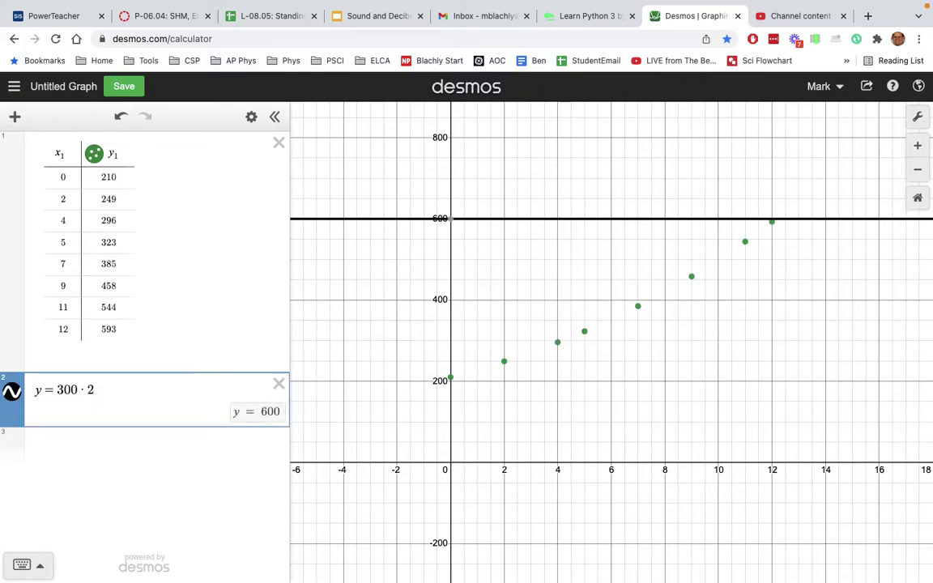
text(^0.5x)
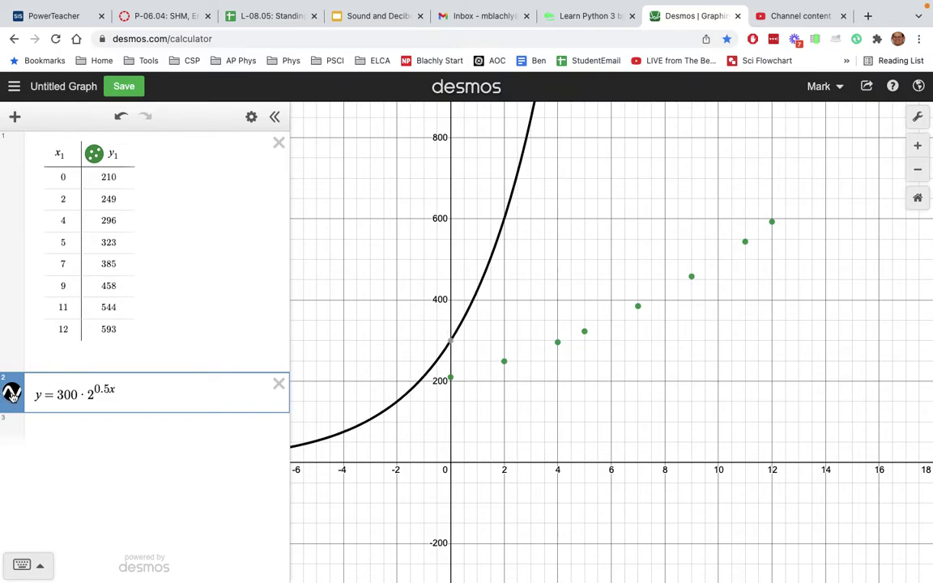
Make the trial curve dashed with line width 1, and select its 300 coefficient
click(11, 395)
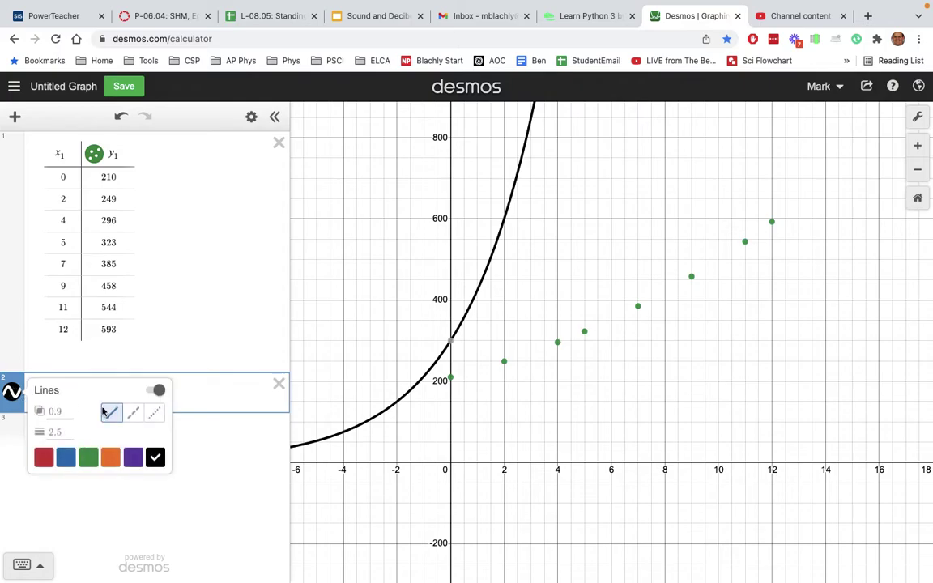
click(134, 413)
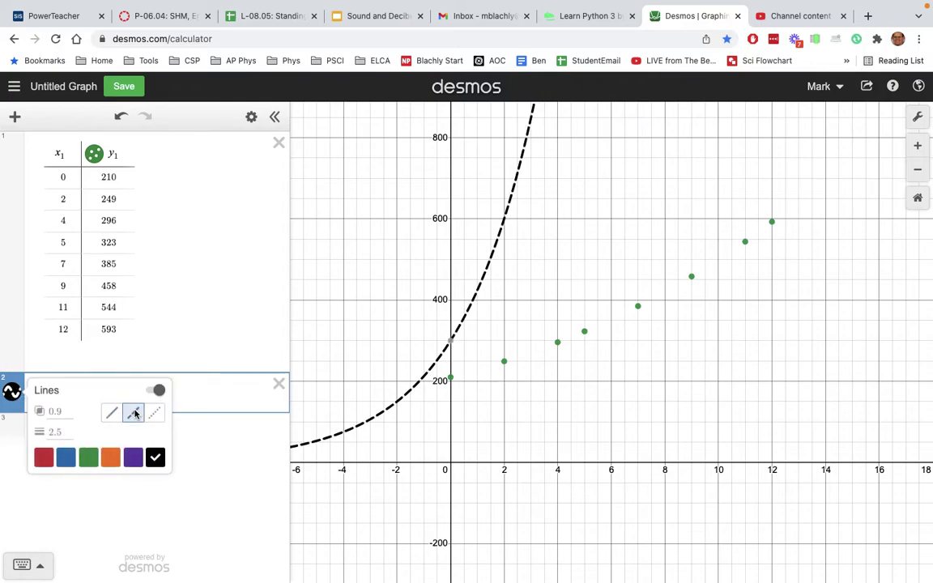
click(48, 433)
text(1)
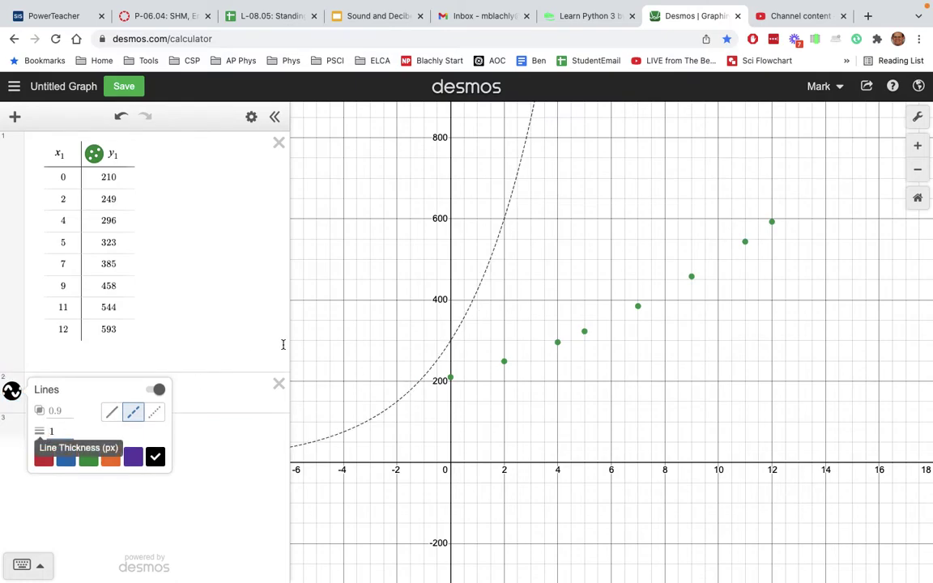
click(198, 395)
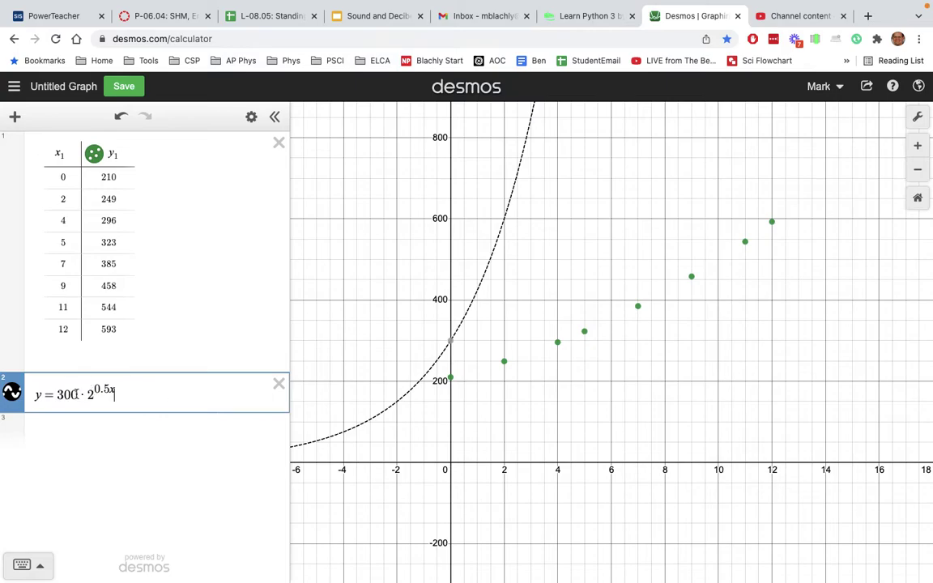
drag(79, 394, 66, 395)
Change the curve's coefficient to 210
text(200)
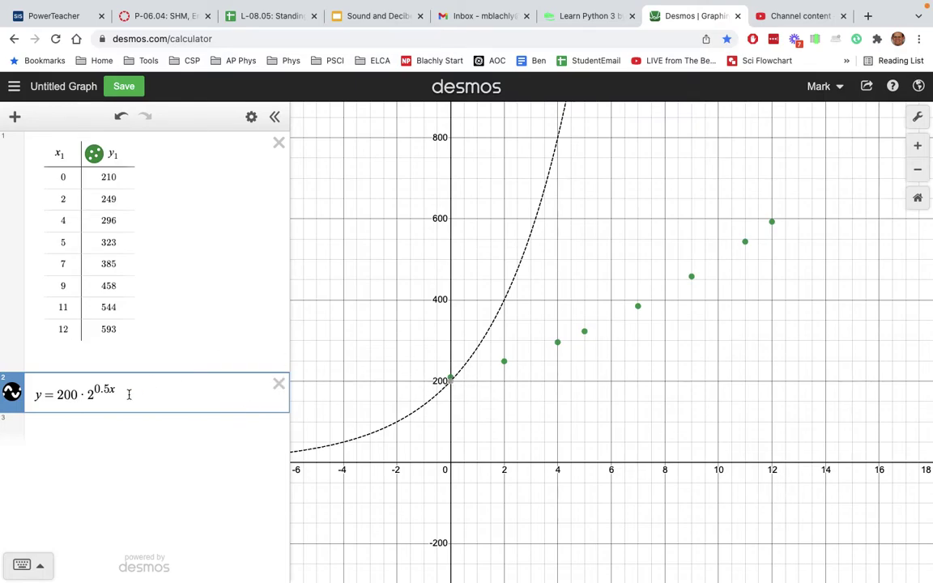
key(BackSpace)
key(BackSpace)
text(10)
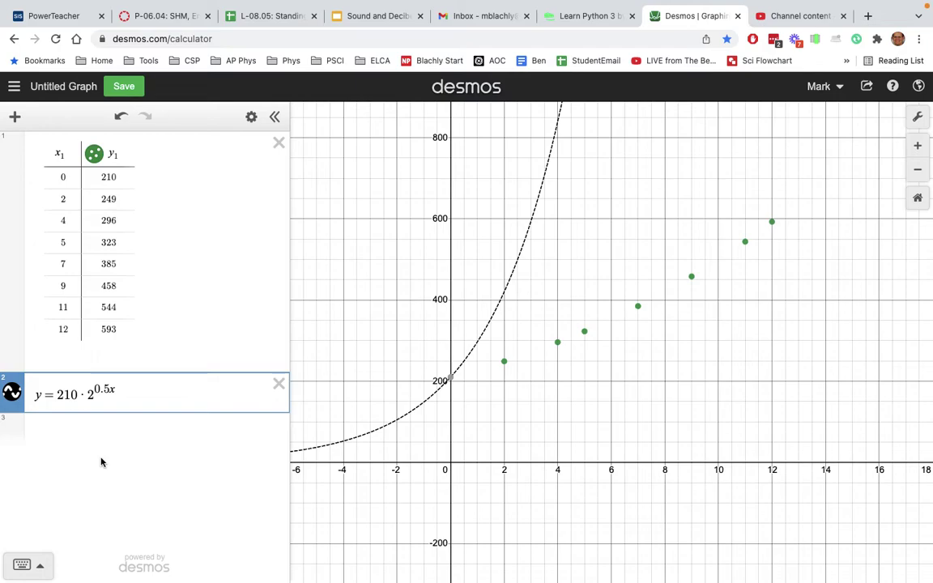
Try exponent values 0.6, 0.4, 0.3, 0.2 and 0.15, then settle on 0.125 to fit the points
key(BackSpace)
text(6)
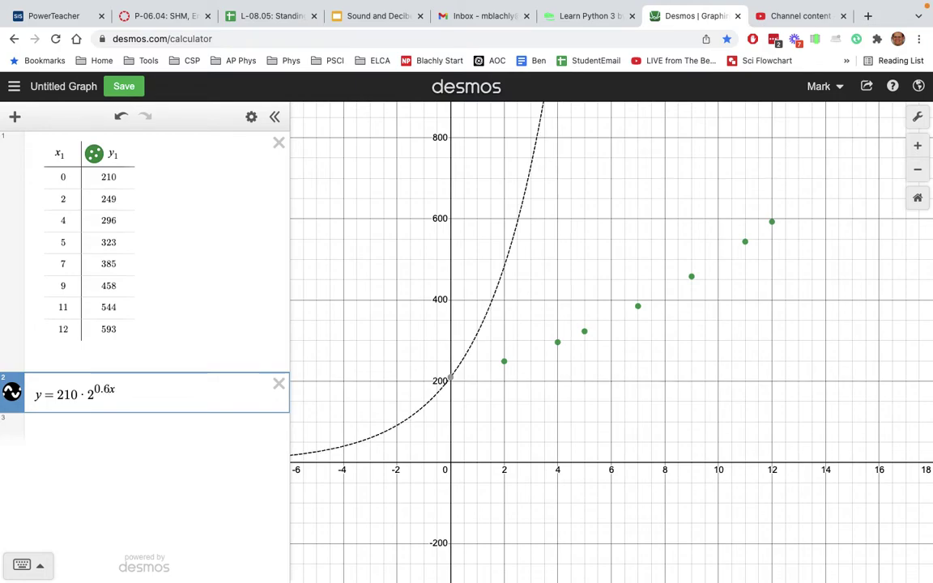
key(BackSpace)
key(BackSpace)
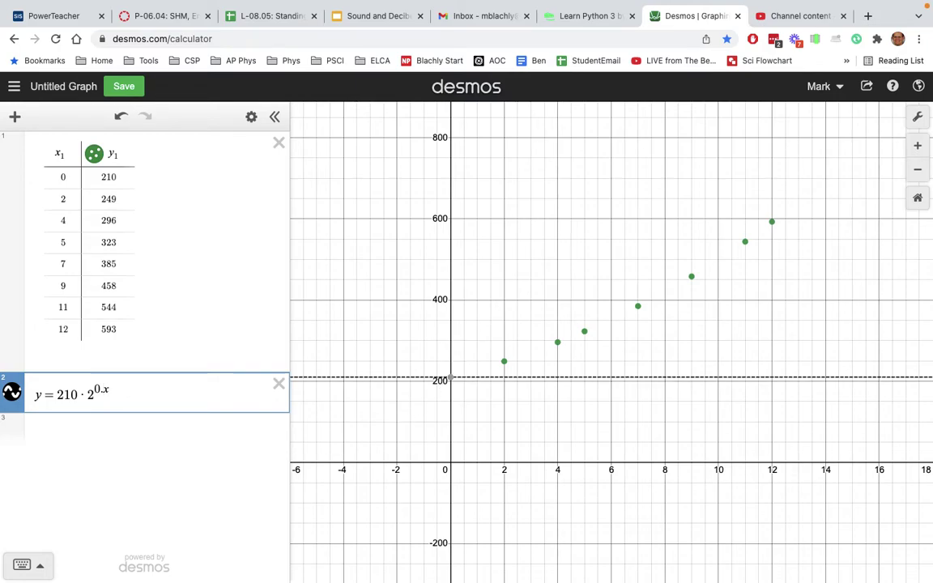
text(4)
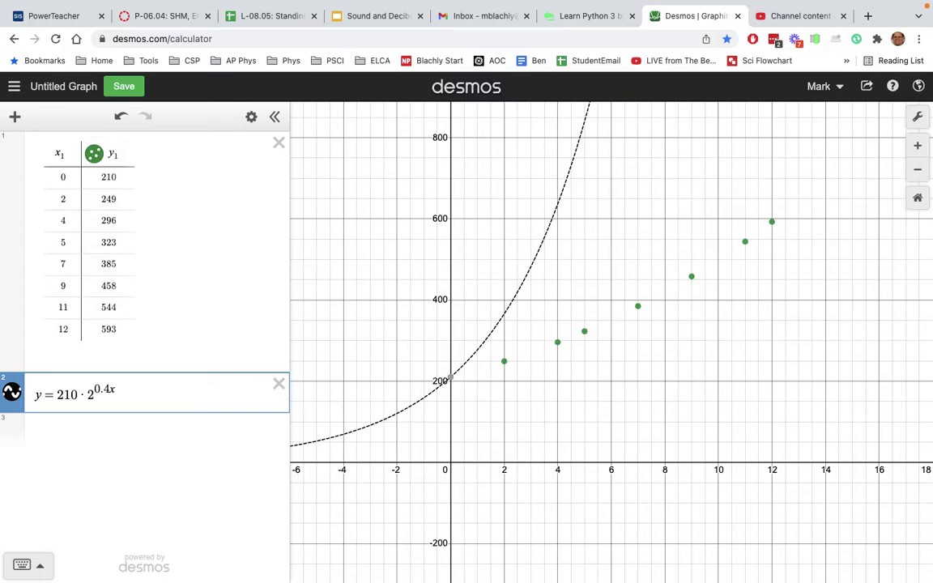
key(BackSpace)
text(3)
key(BackSpace)
text(2)
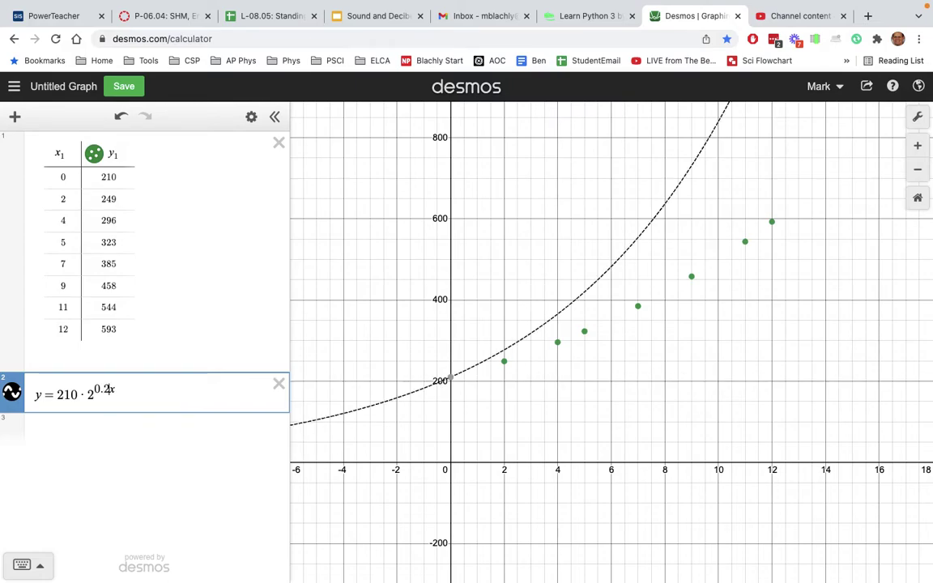
key(BackSpace)
text(1)
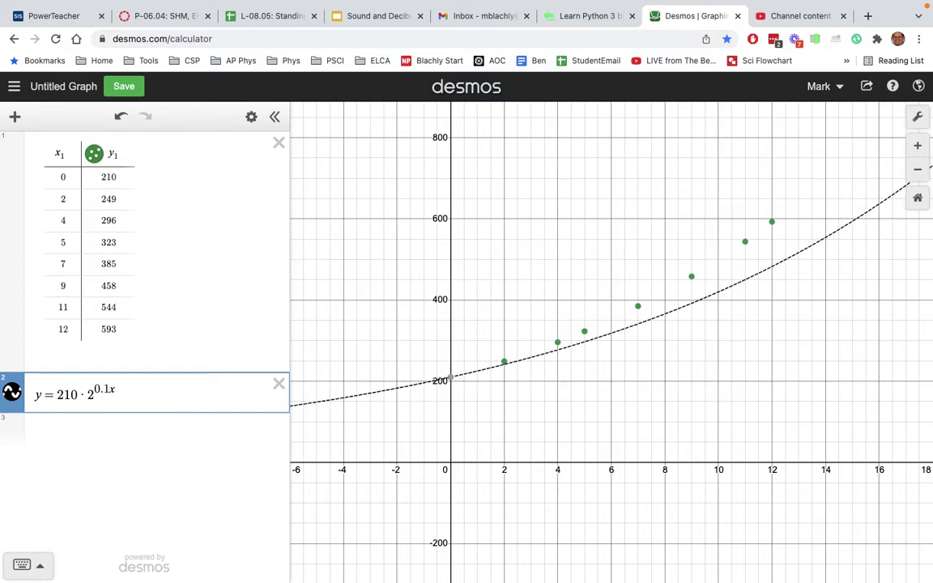
text(5)
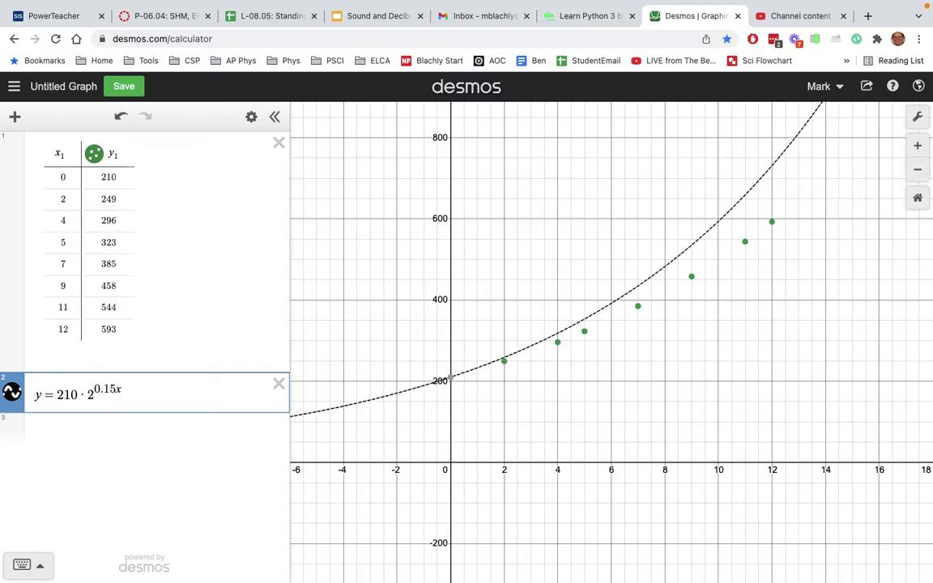
key(BackSpace)
text(2)
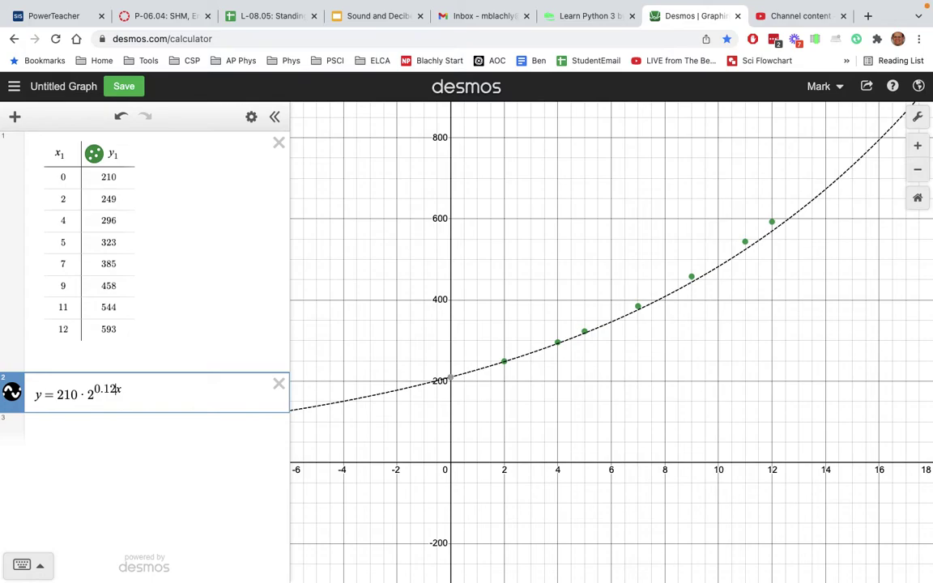
text(5)
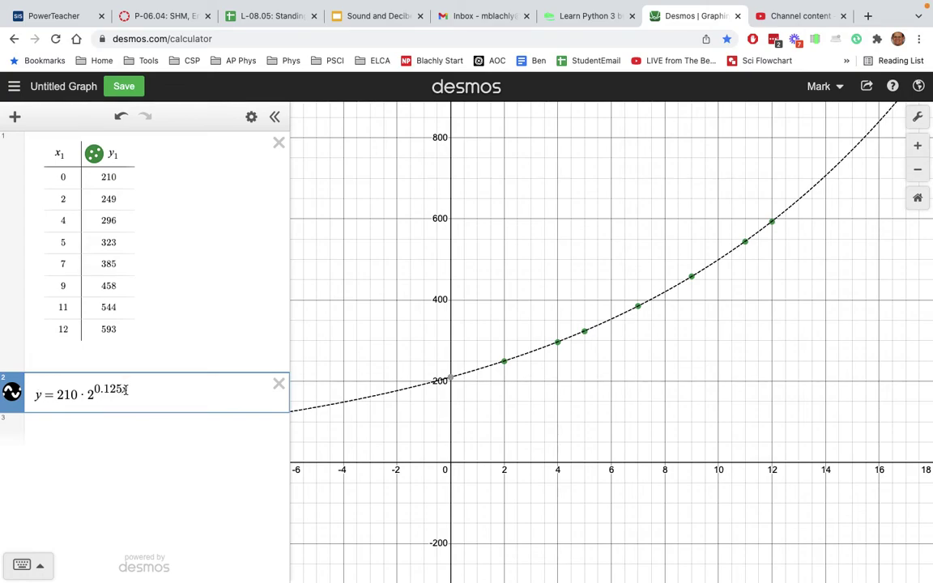
text(x)
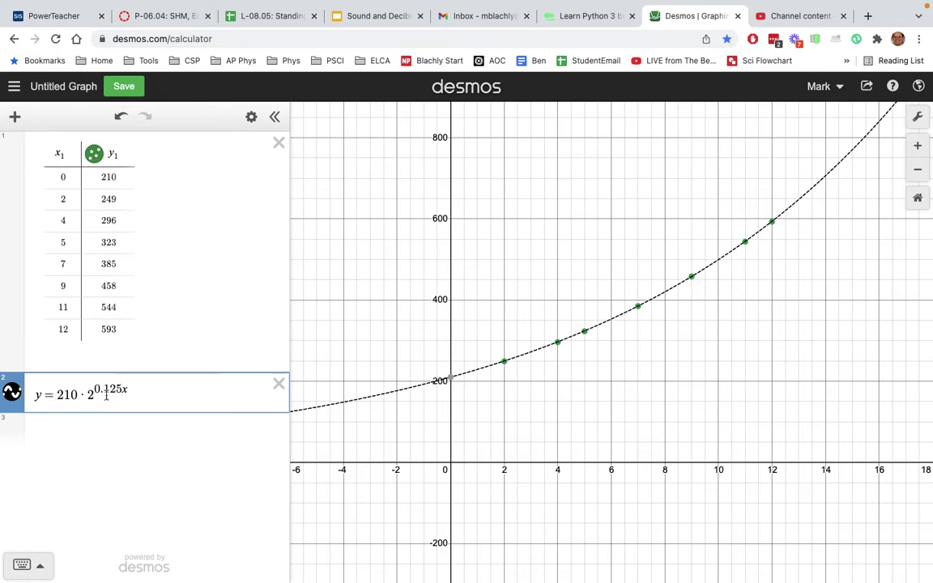